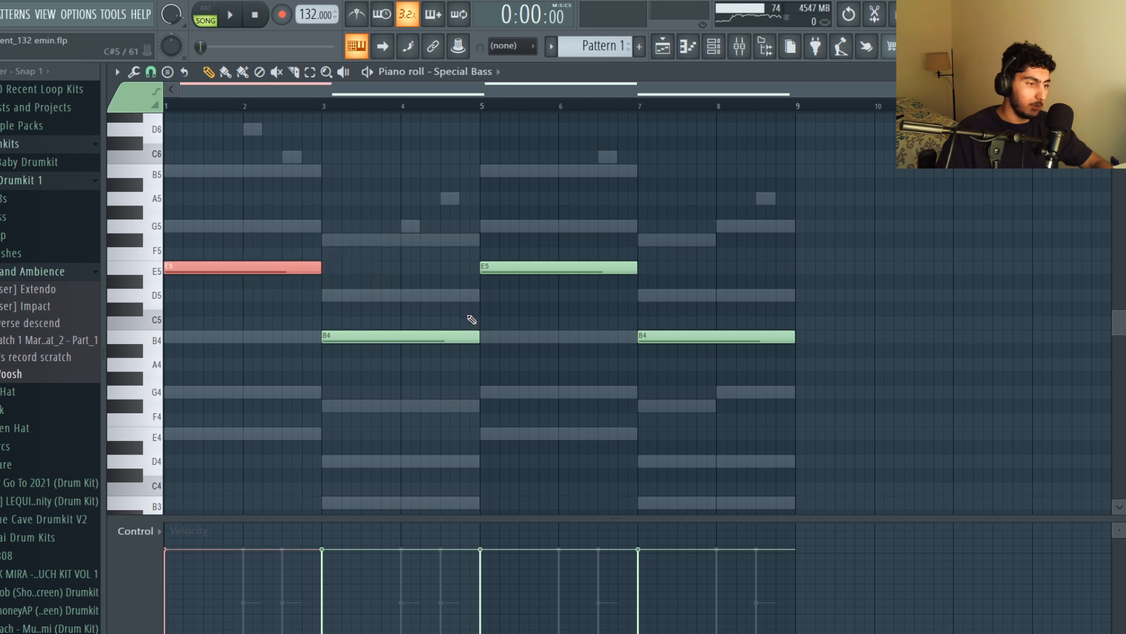
- Play the Special Bass notes, and open and play the Omnisphere melody of Pattern 1 in the piano roll
key(space)
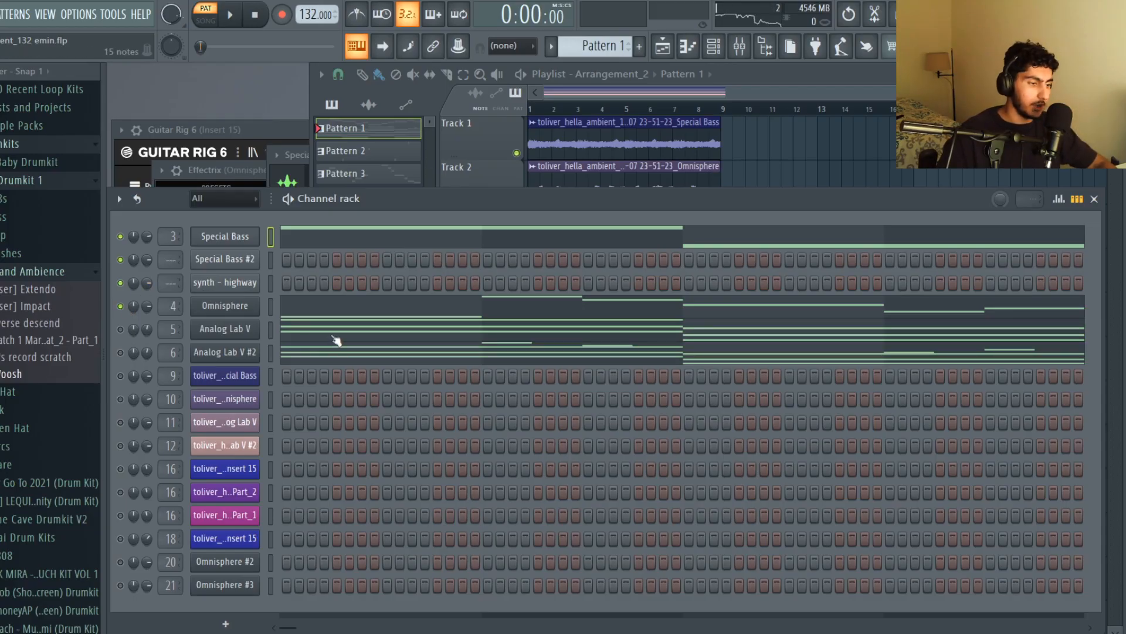
click(344, 308)
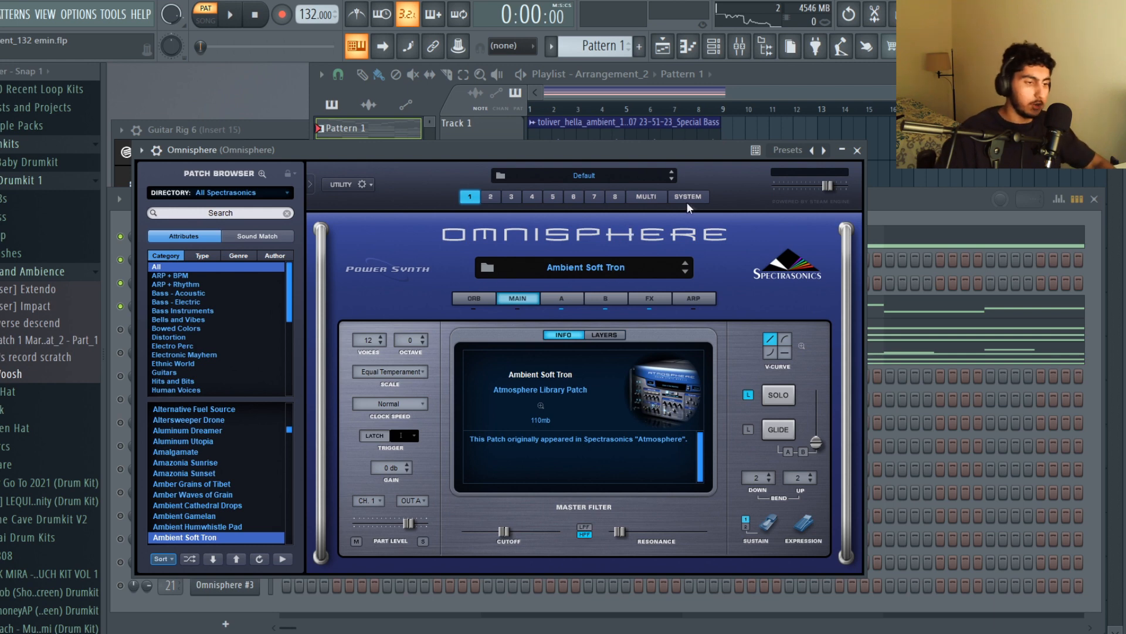
click(902, 208)
click(596, 309)
scroll(572, 265, down, 1)
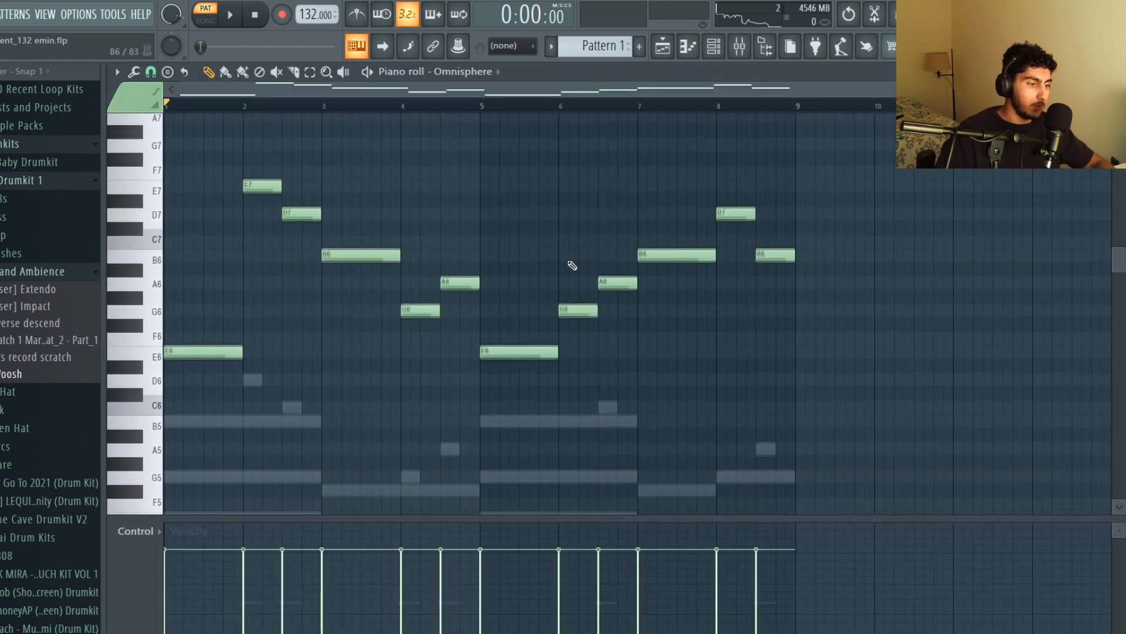
key(space)
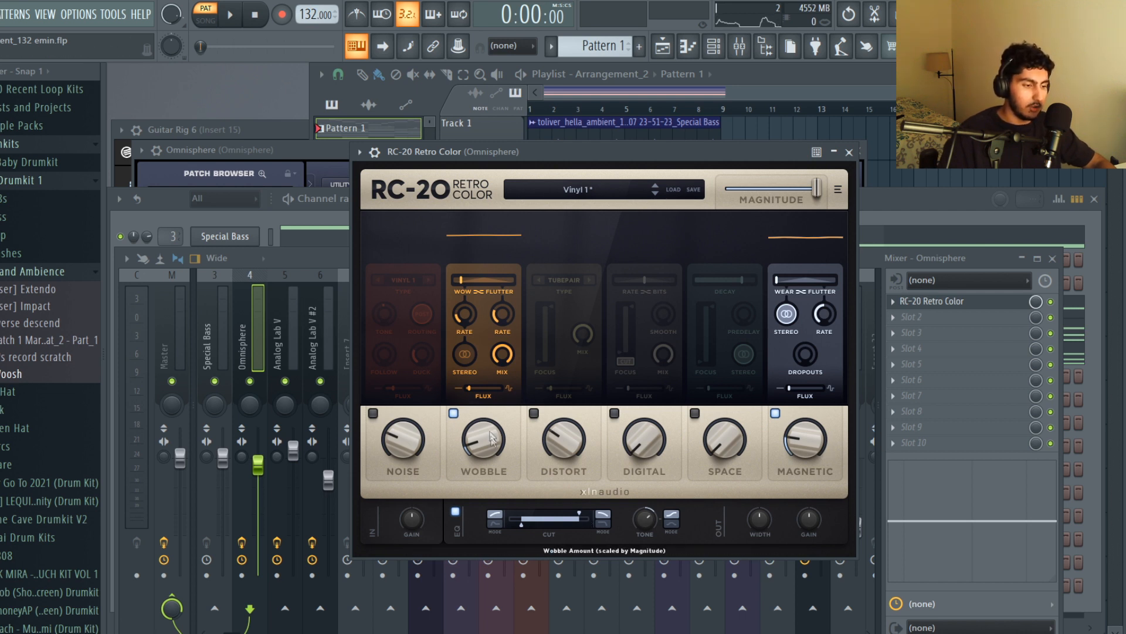
- Close the RC-20 Retro Color effect and open the Analog Lab V chords in the piano roll
click(849, 153)
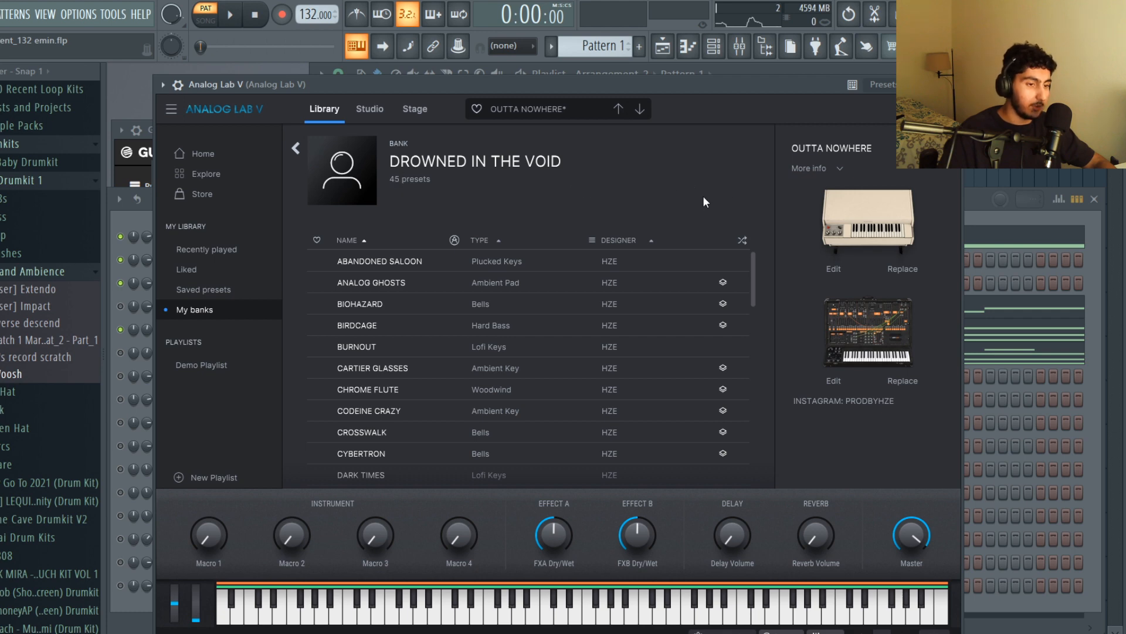
click(970, 215)
click(821, 336)
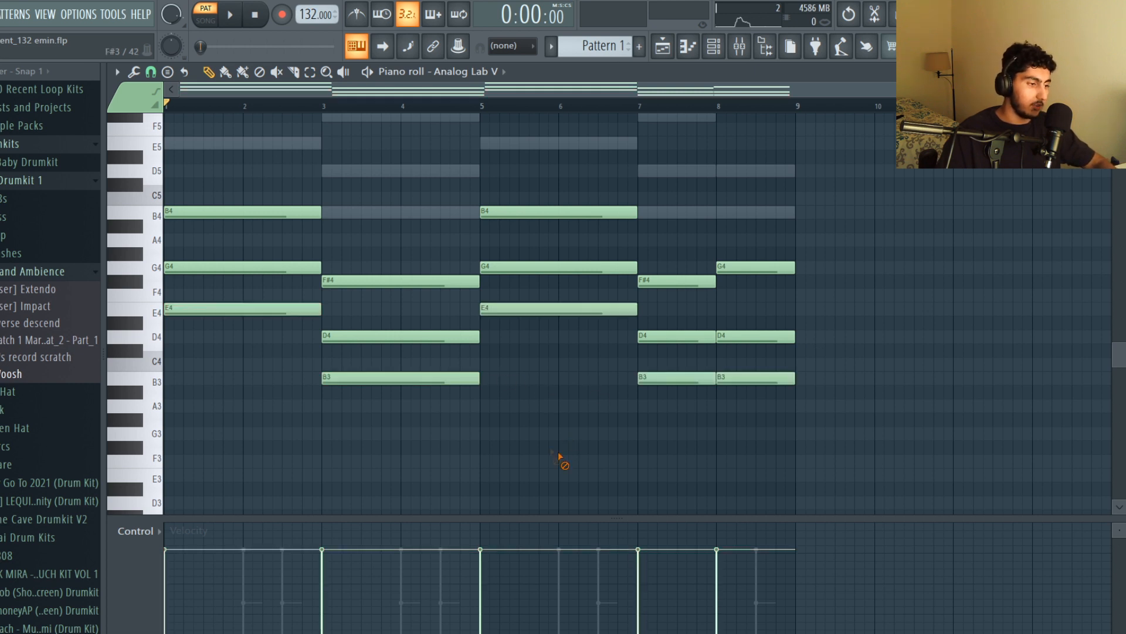
- Highlight the Analog Lab V chords in turn, ending with the G4, D4 and B3 chord at bar 8, and play them
drag(214, 344, 223, 196)
drag(385, 228, 401, 413)
ctrl+click(598, 394)
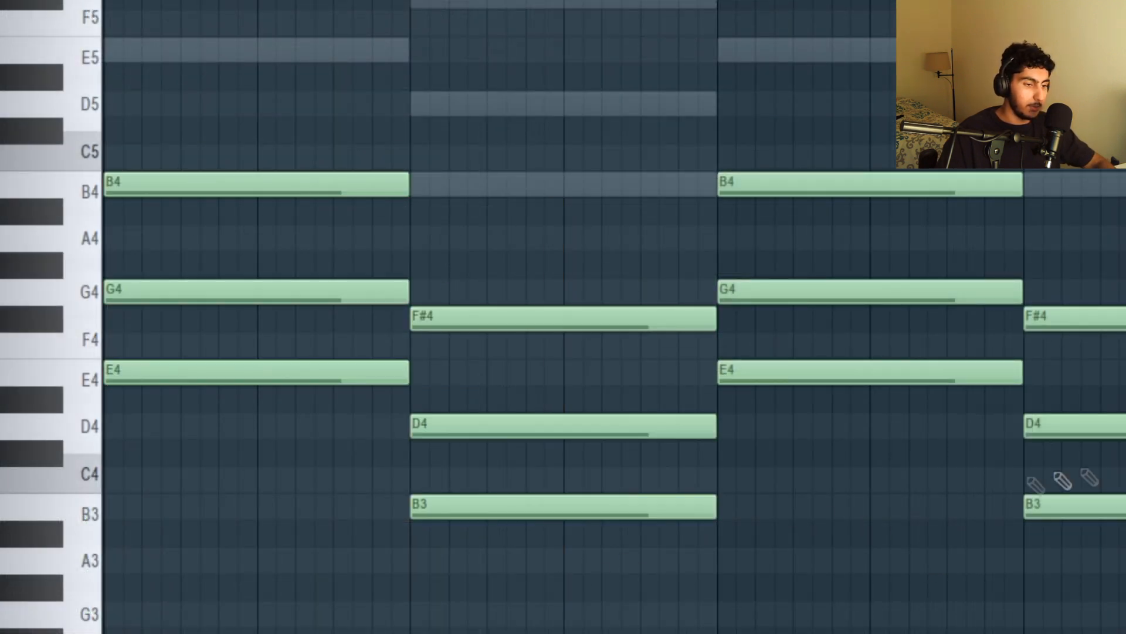
drag(795, 398, 771, 350)
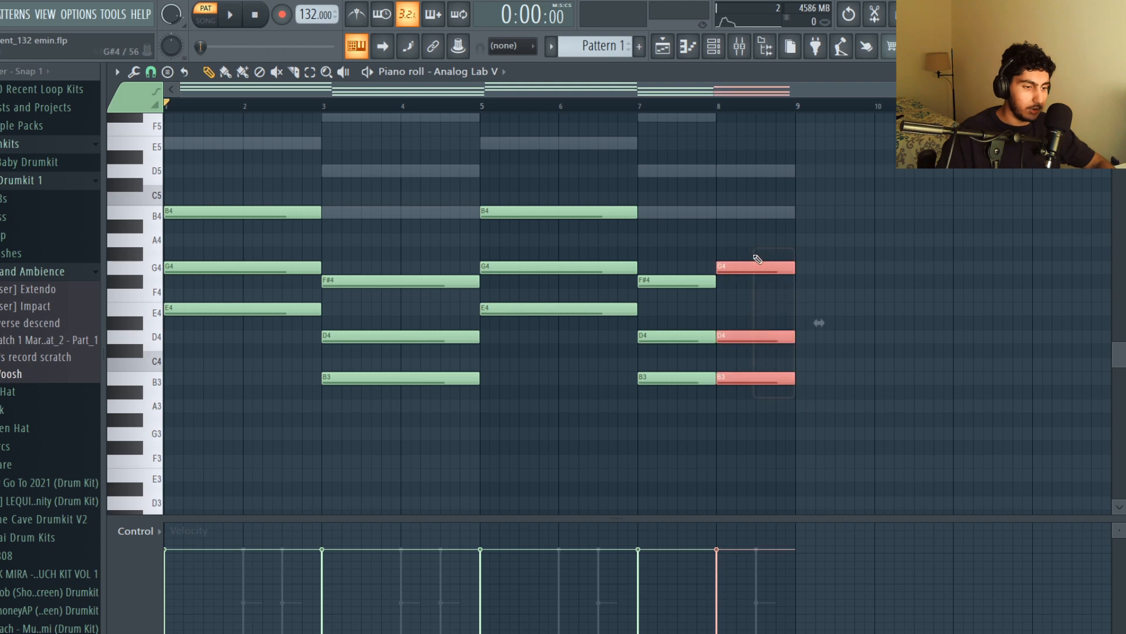
drag(757, 259, 756, 261)
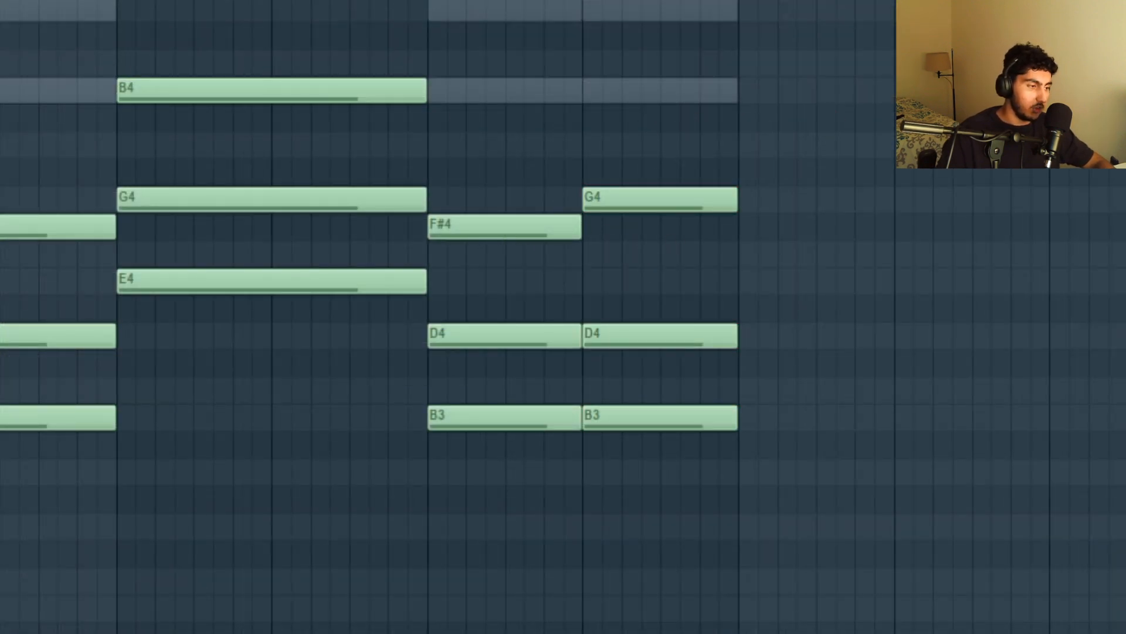
key(space)
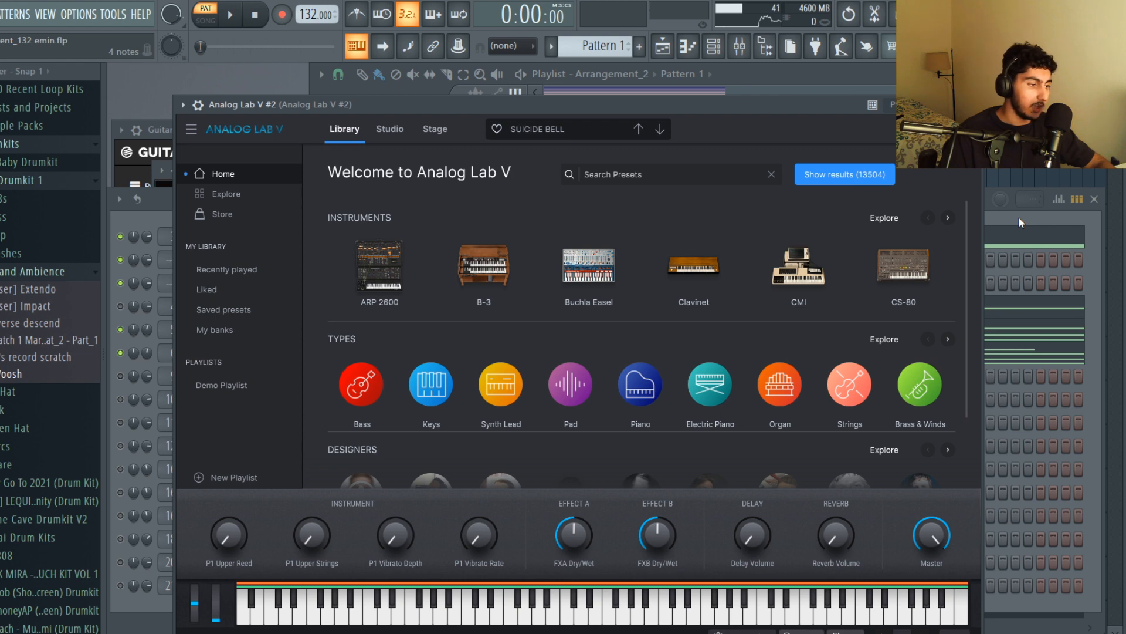
- Play the Analog Lab V #2 notes in the piano roll and inspect the two Fruity parametric EQ 2 effects on its mixer track
key(F7)
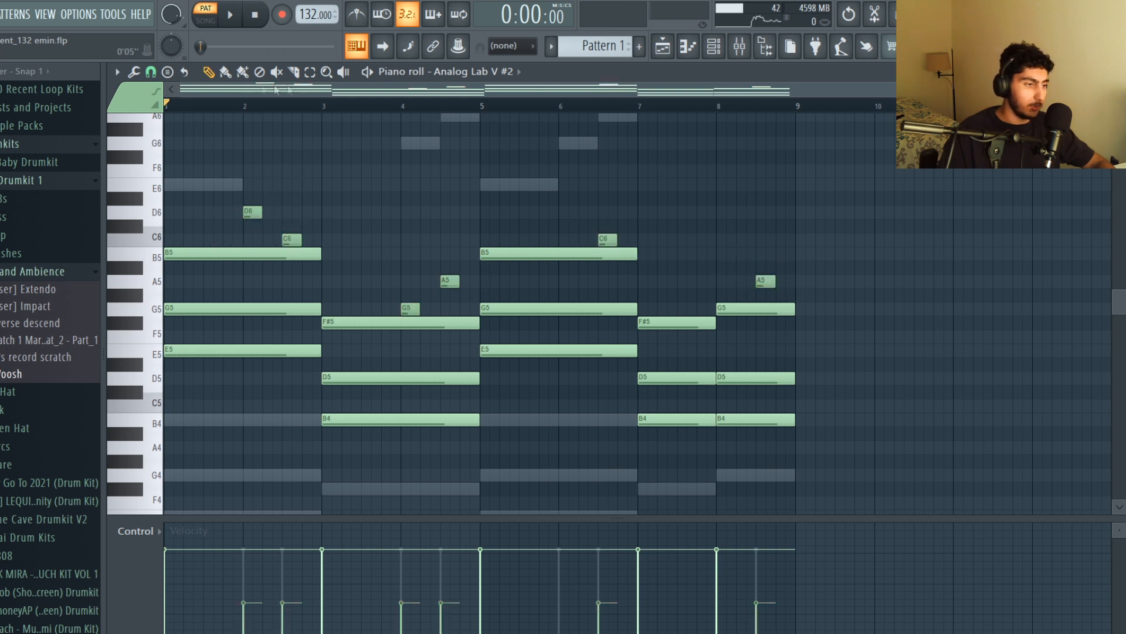
key(space)
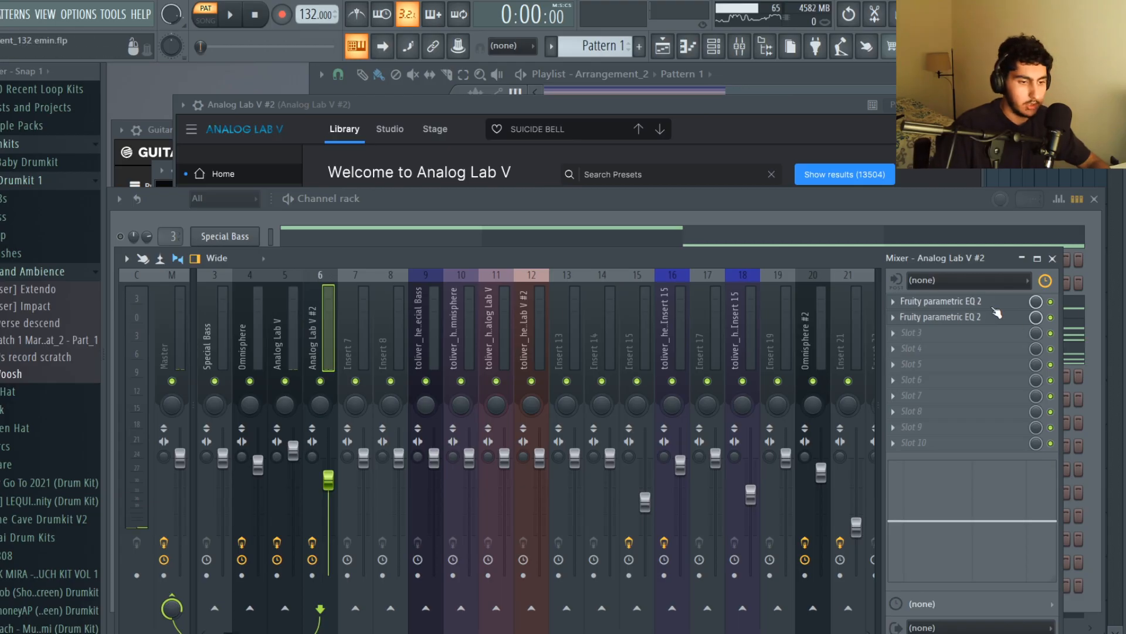
click(996, 309)
click(987, 318)
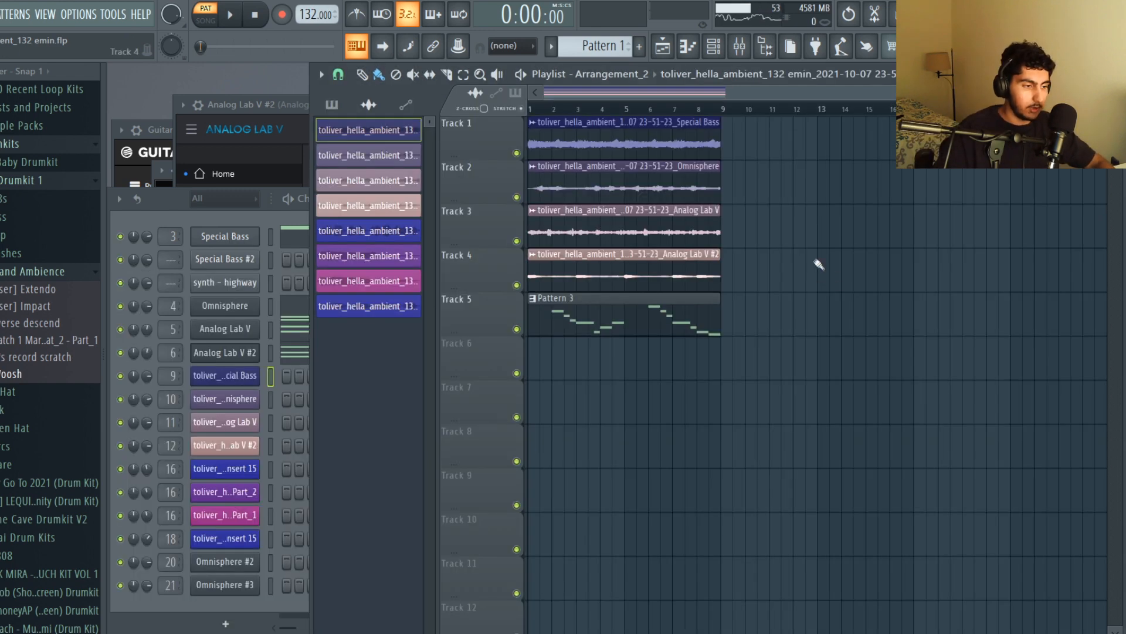
- Inspect the settings of the Special Bass audio clip on Track 1 and open the Omnisphere #3 instrument
double_click(678, 145)
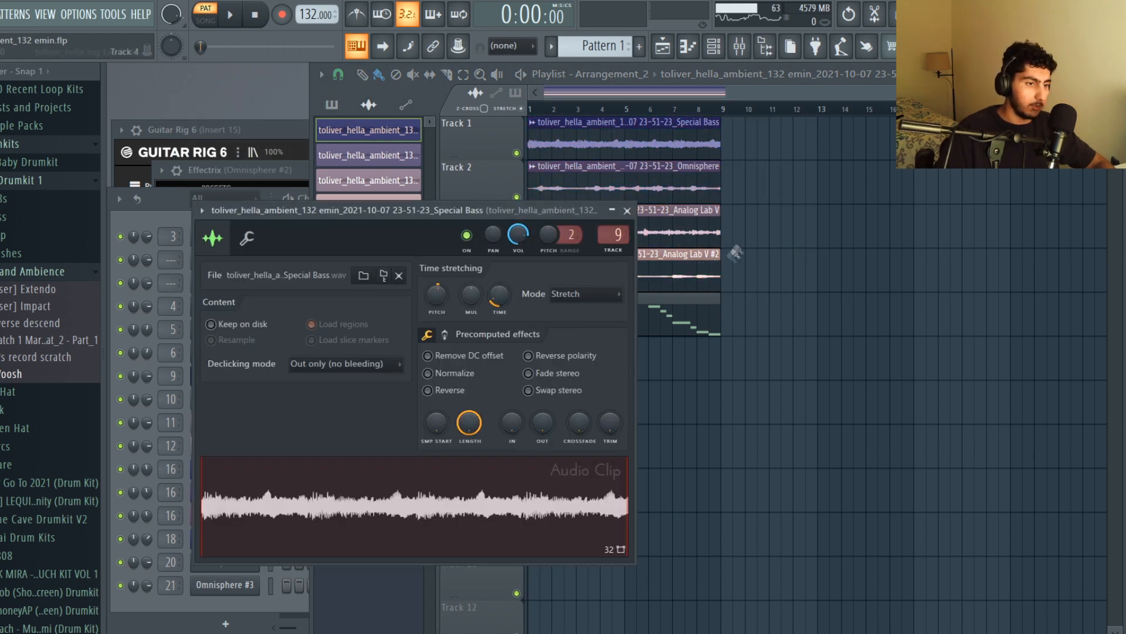
click(770, 251)
click(162, 619)
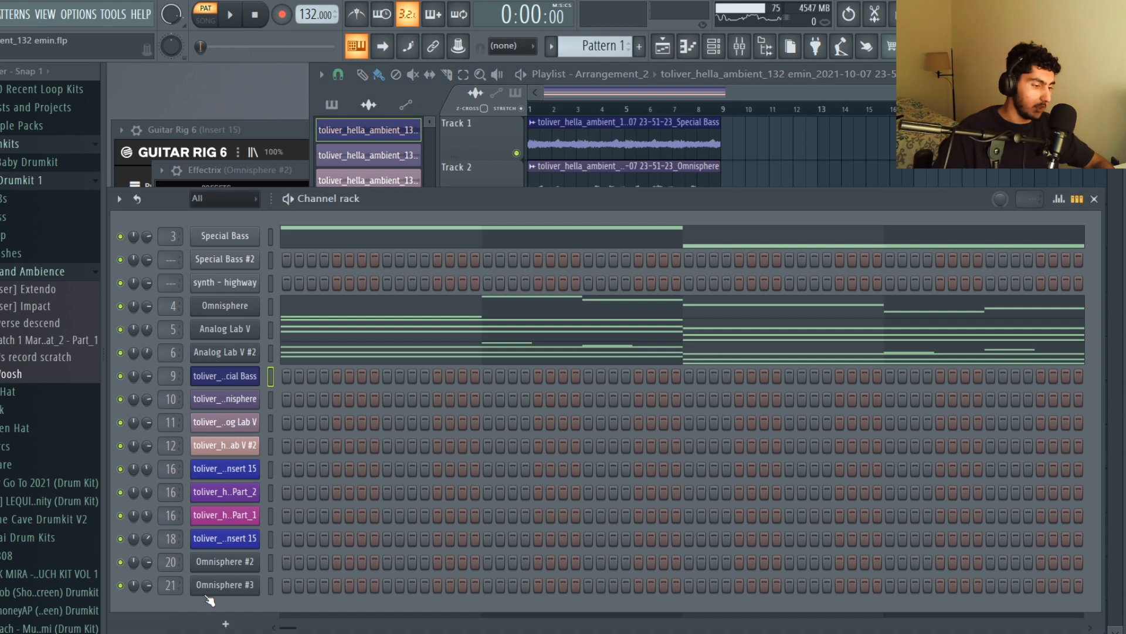
click(208, 594)
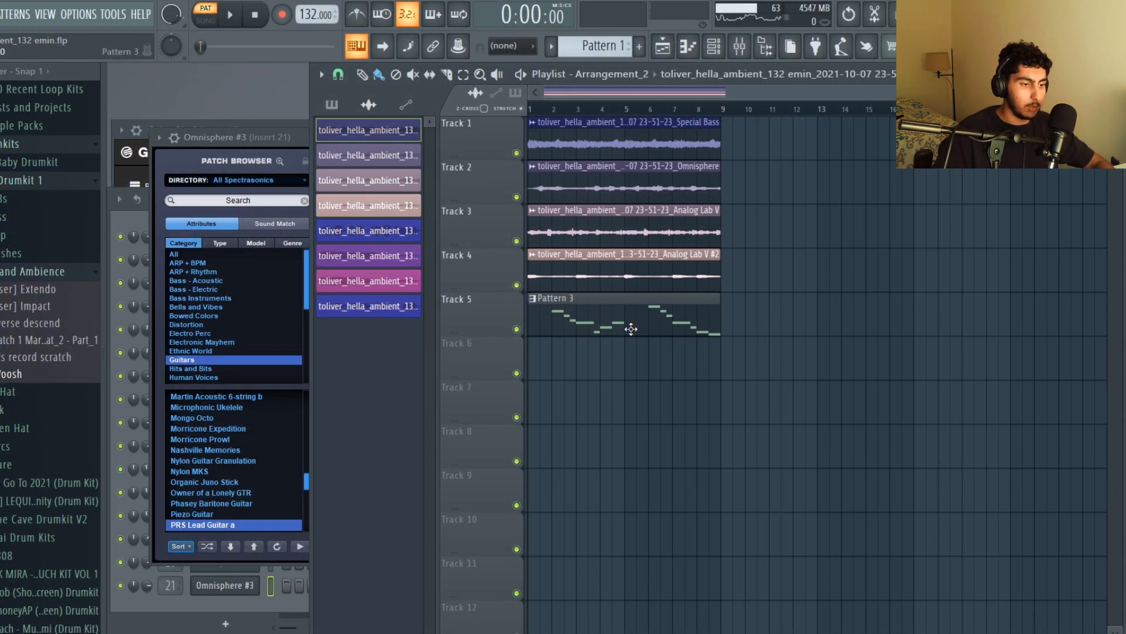
- Open the Omnisphere #3 melody of Pattern 3 in the piano roll and play it
key(F7)
scroll(517, 188, down, 2)
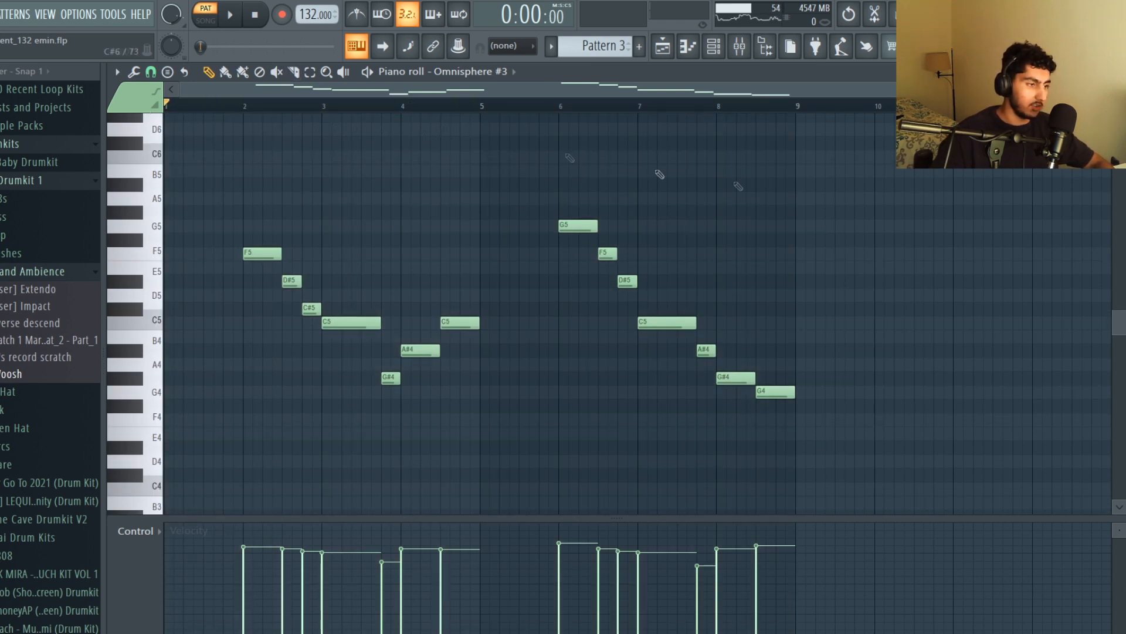
key(space)
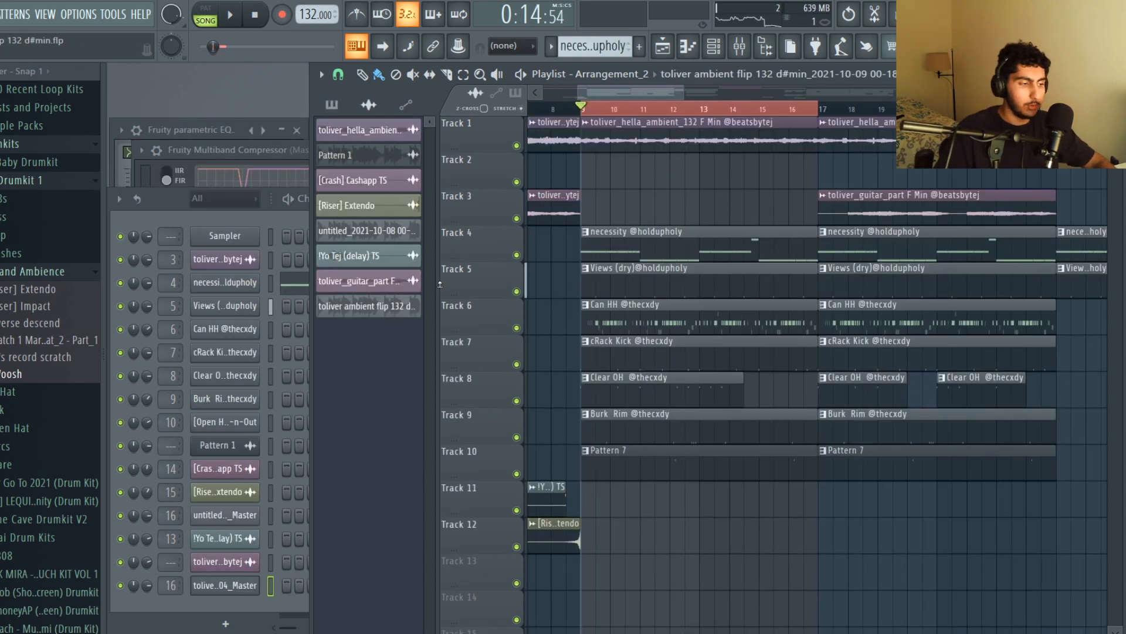
- Open the Views (dry), Can HH and Clear OH drum patterns in the piano roll and play through them
double_click(716, 285)
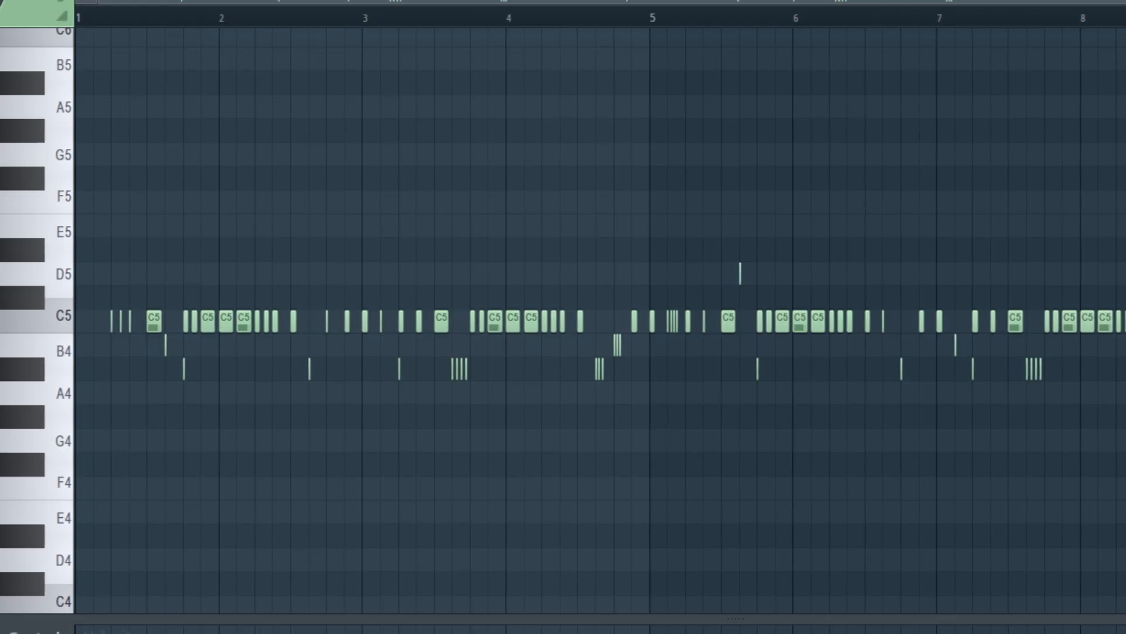
key(space)
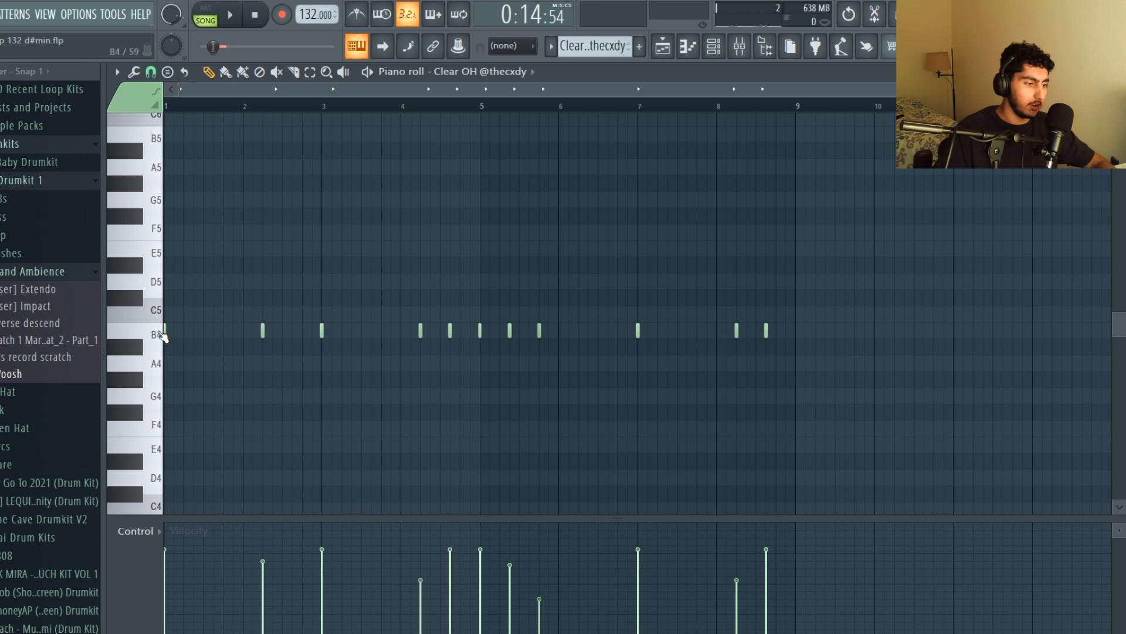
key(space)
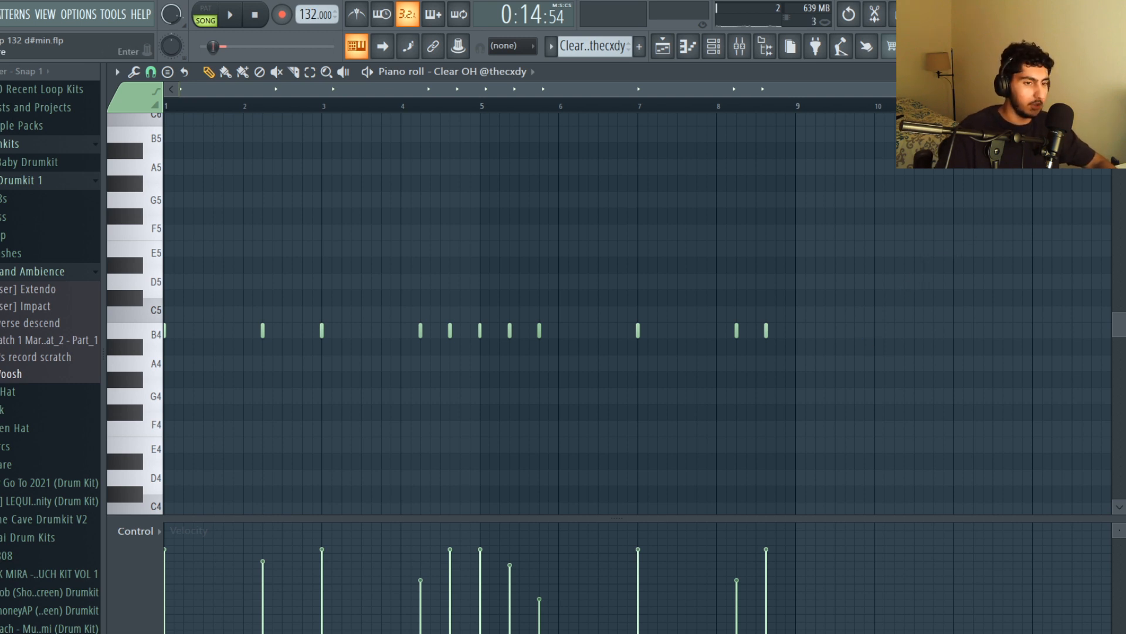
- Leave the Clear OH notes, open Pattern 7 with the In-n-Out open hat in the piano roll and play it
key(Escape)
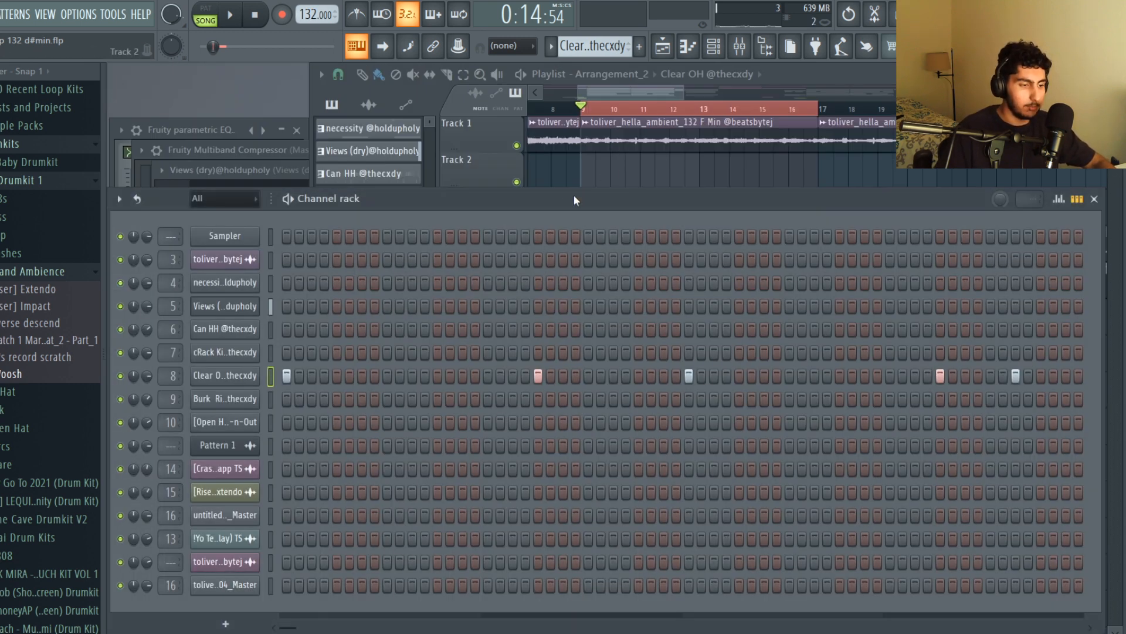
click(645, 169)
double_click(555, 348)
key(ctrl+d)
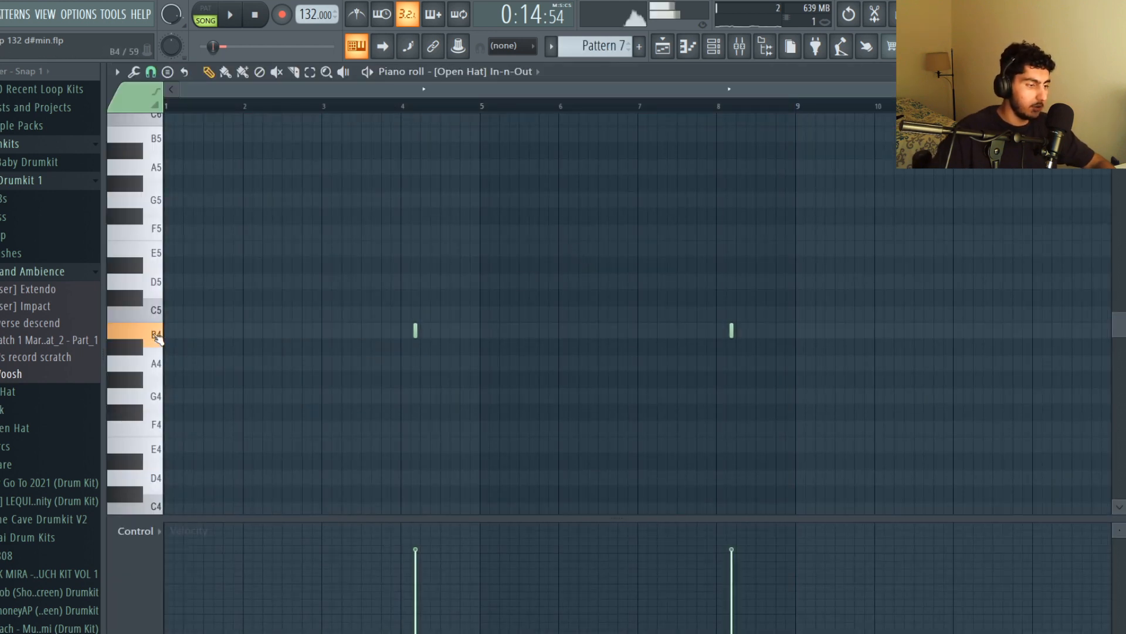
key(space)
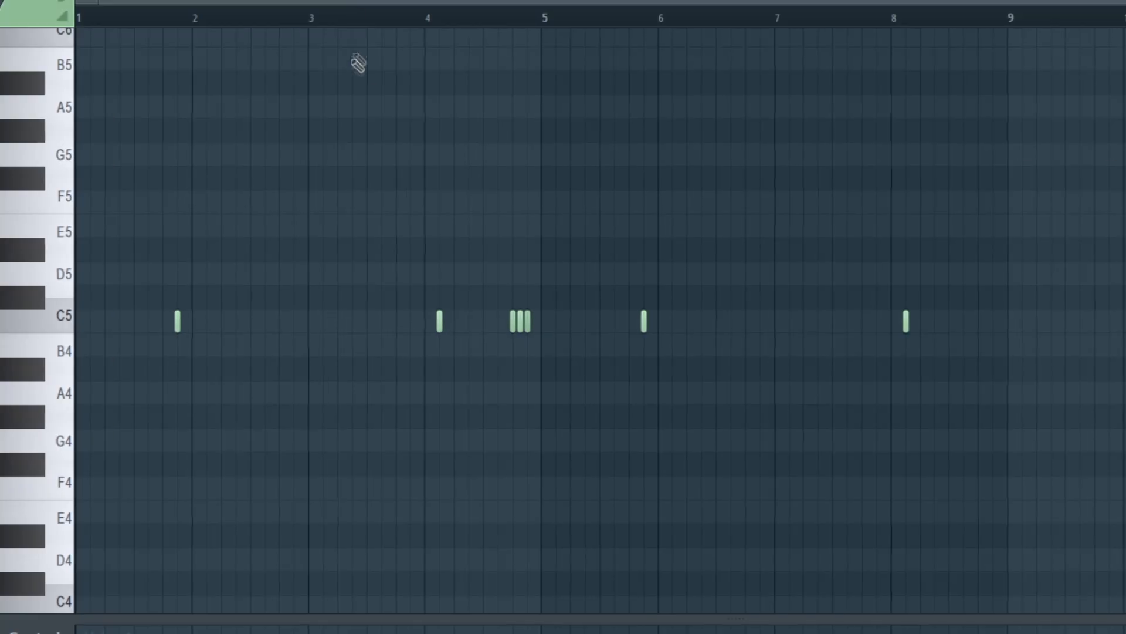
- Play the remaining C5 percussion notes, the necessity bass pattern and the cRack Kick pattern in the piano roll
key(space)
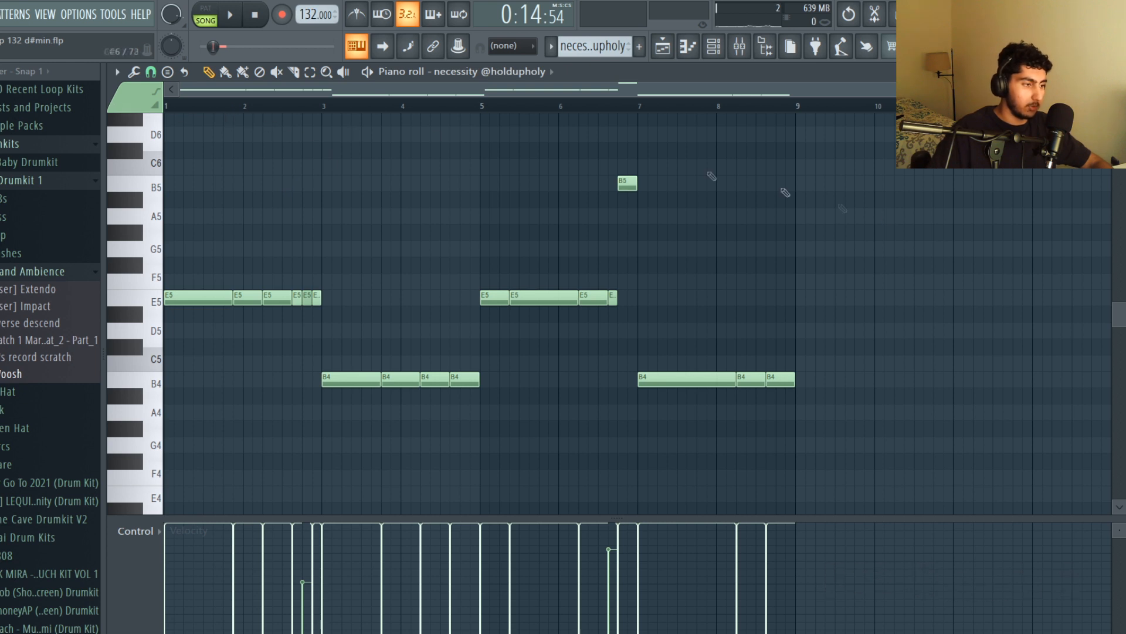
key(space)
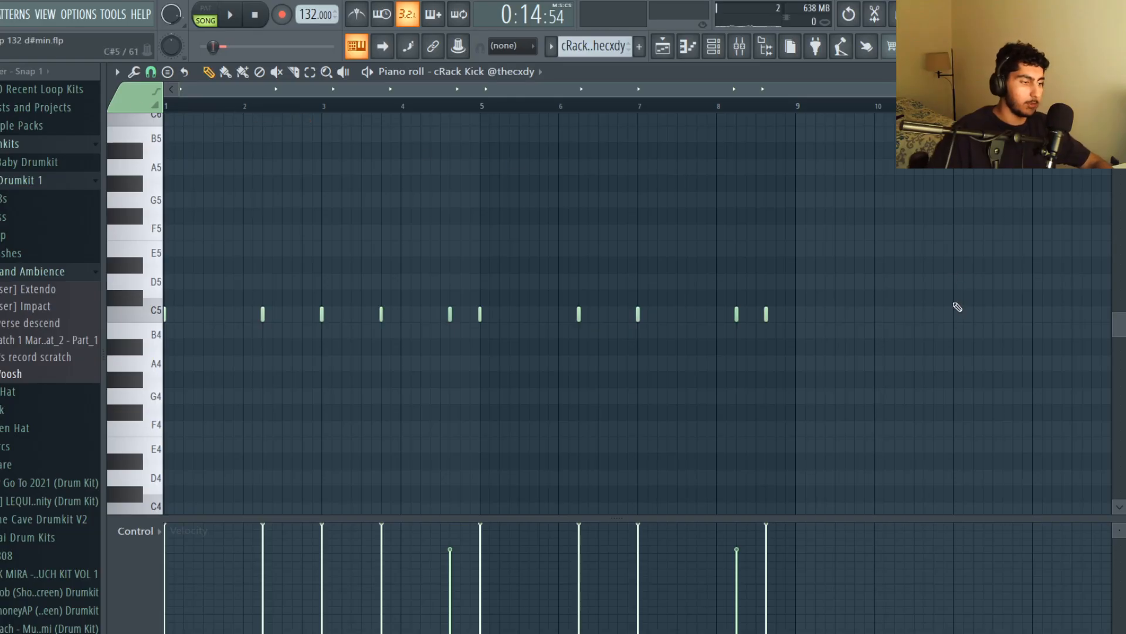
key(space)
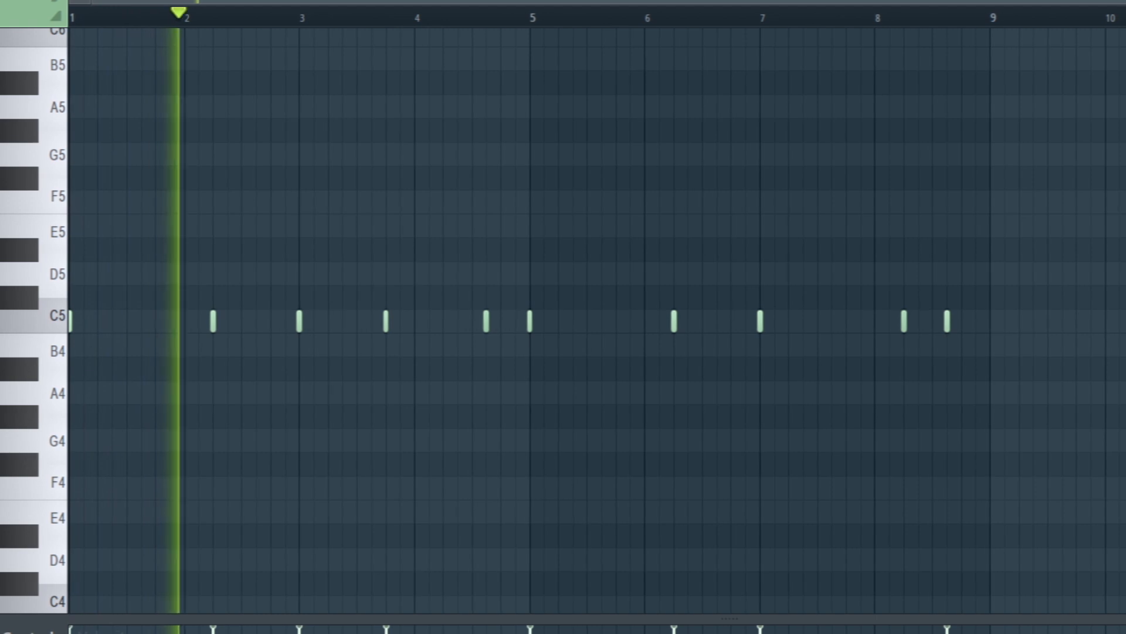